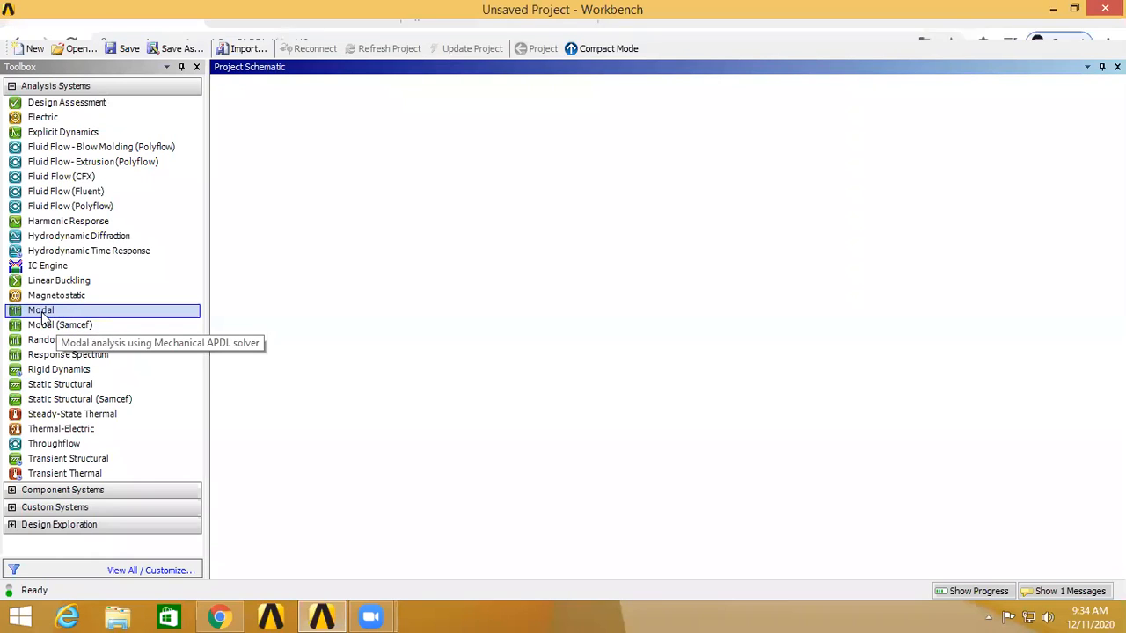
Open the existing Static project from the ANSYS folder in Documents.
{"action": "left_click", "coordinate": [77, 48]}
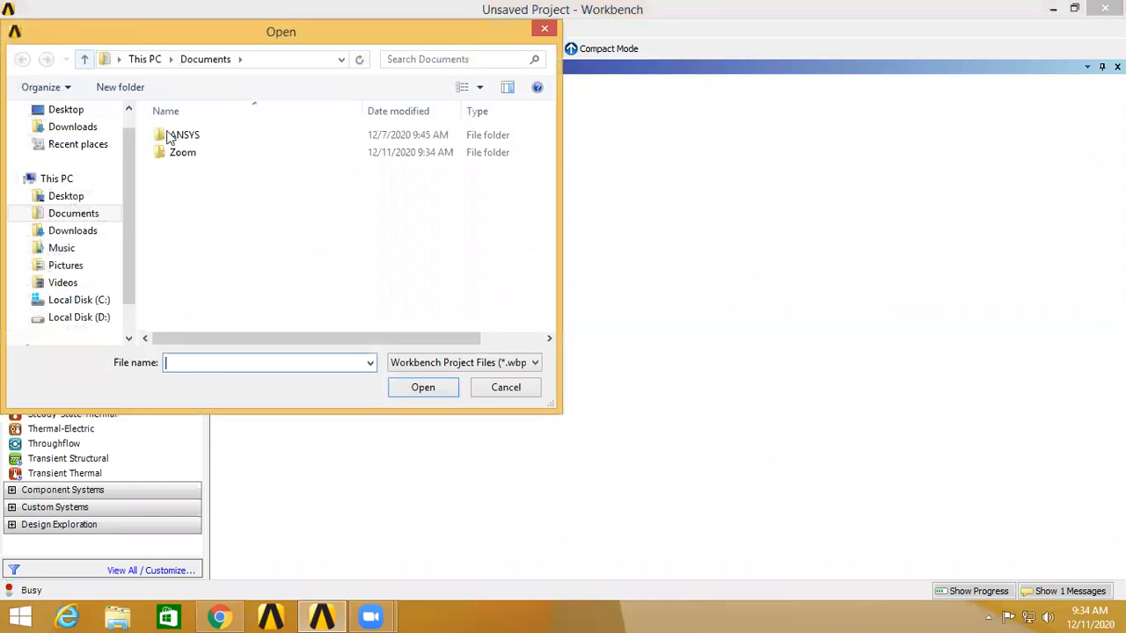
{"action": "double_click", "coordinate": [209, 135]}
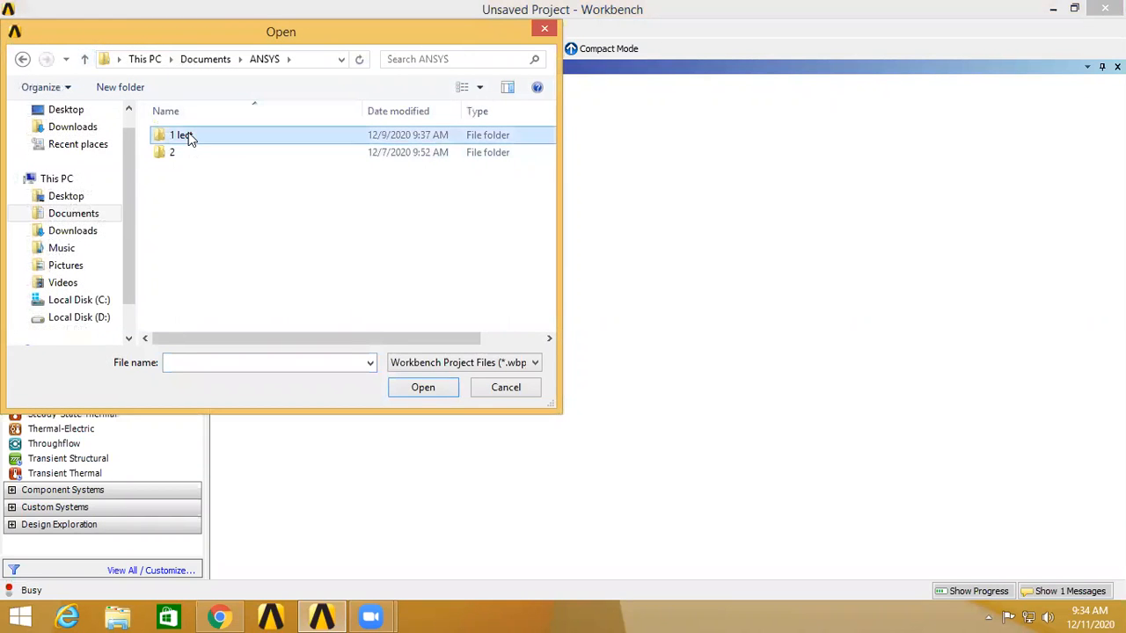
{"action": "double_click", "coordinate": [186, 135]}
{"action": "double_click", "coordinate": [193, 158]}
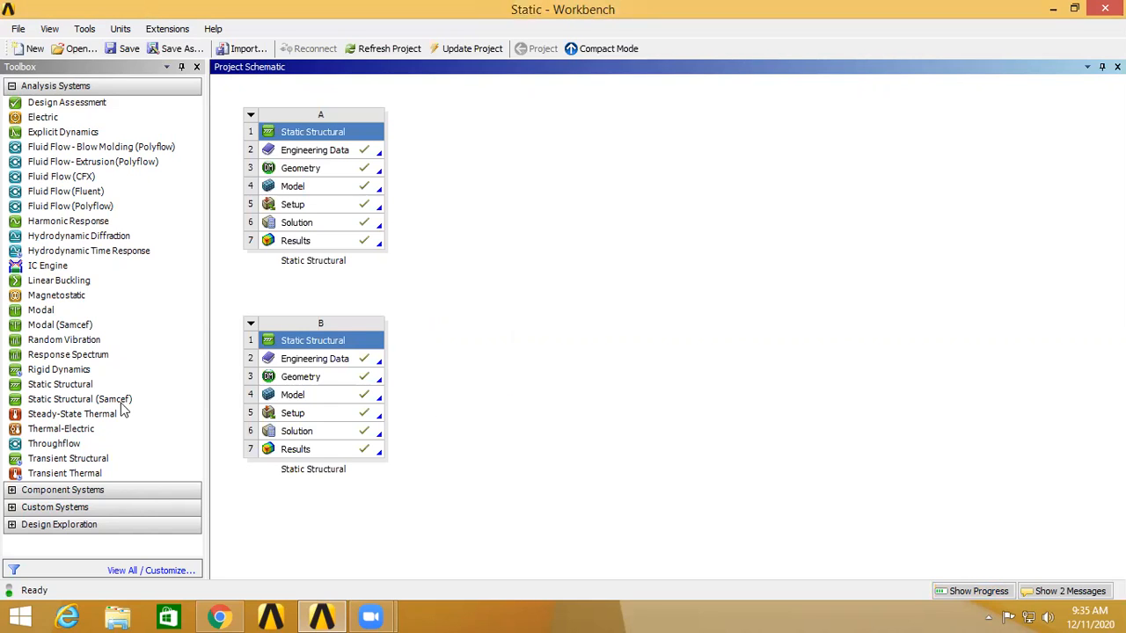
Add a Modal system sharing system A's engineering data and geometry, and open its model for editing.
{"action": "left_click_drag", "start_coordinate": [53, 314], "coordinate": [363, 167]}
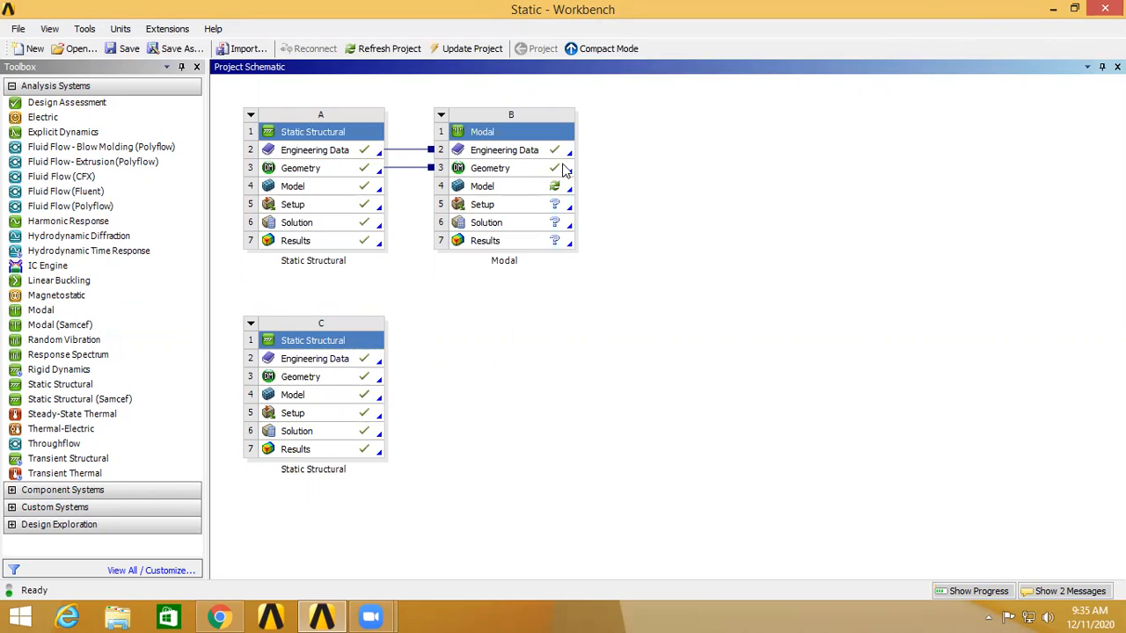
{"action": "left_click", "coordinate": [535, 190]}
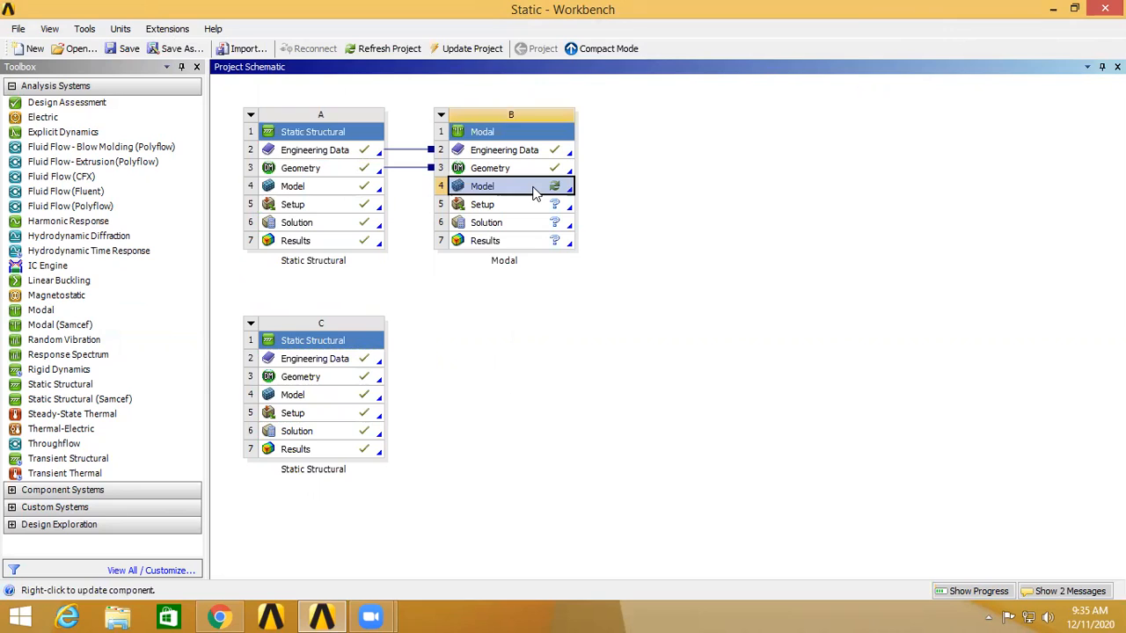
{"action": "double_click", "coordinate": [534, 190]}
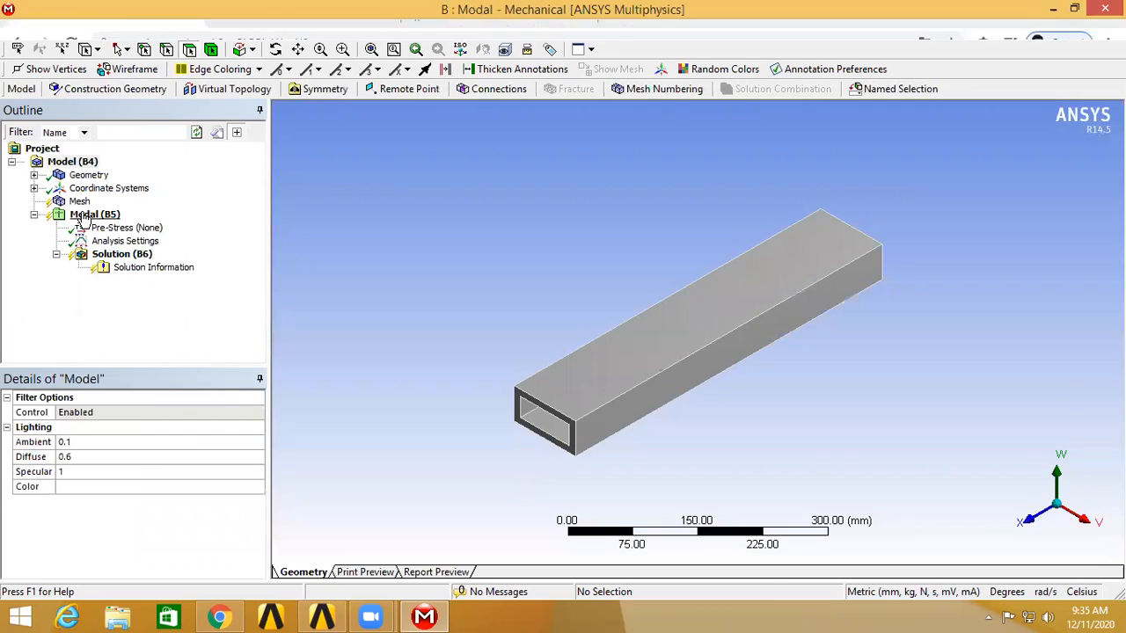
Apply a fixed support to the hollow rectangular end face of the beam in the modal analysis.
{"action": "left_click", "coordinate": [92, 214]}
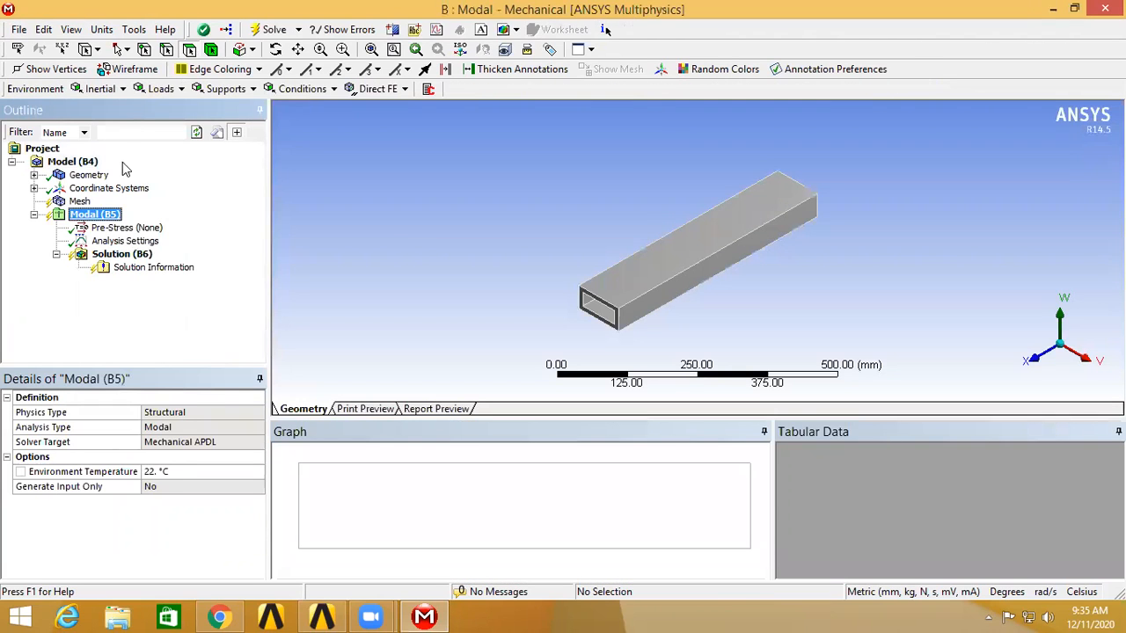
{"action": "left_click", "coordinate": [227, 89]}
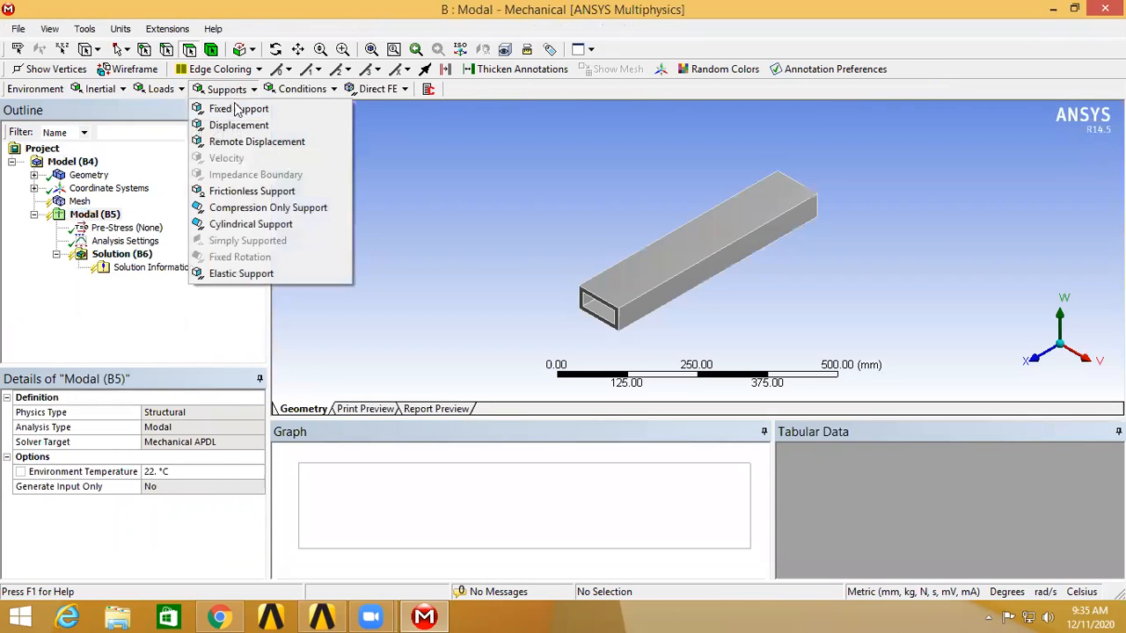
{"action": "left_click", "coordinate": [243, 110]}
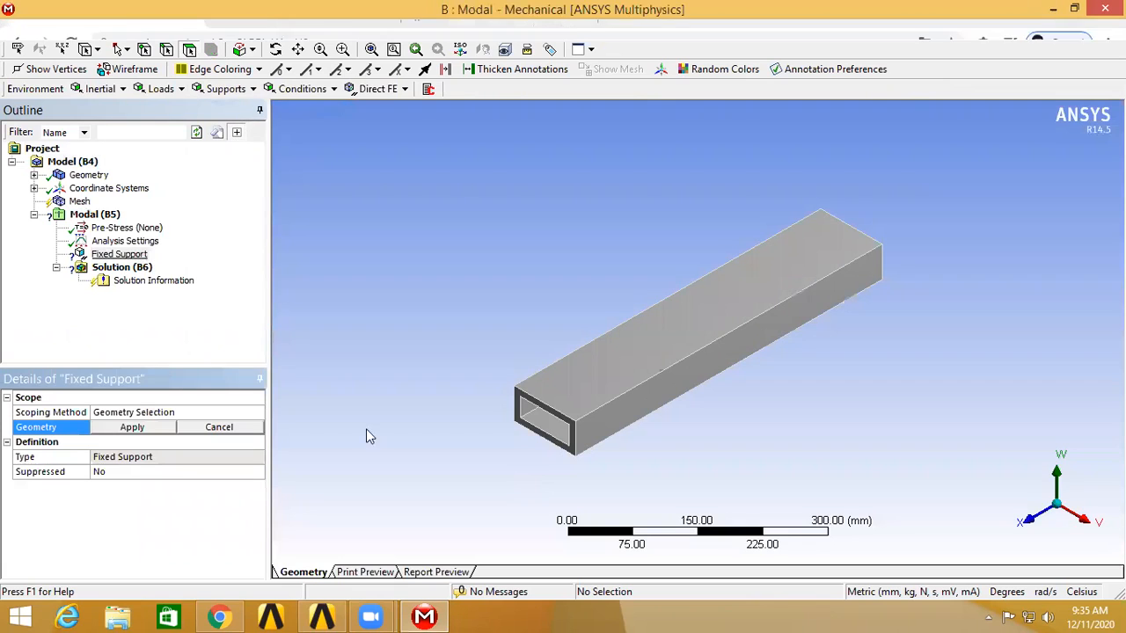
{"action": "left_click", "coordinate": [515, 395]}
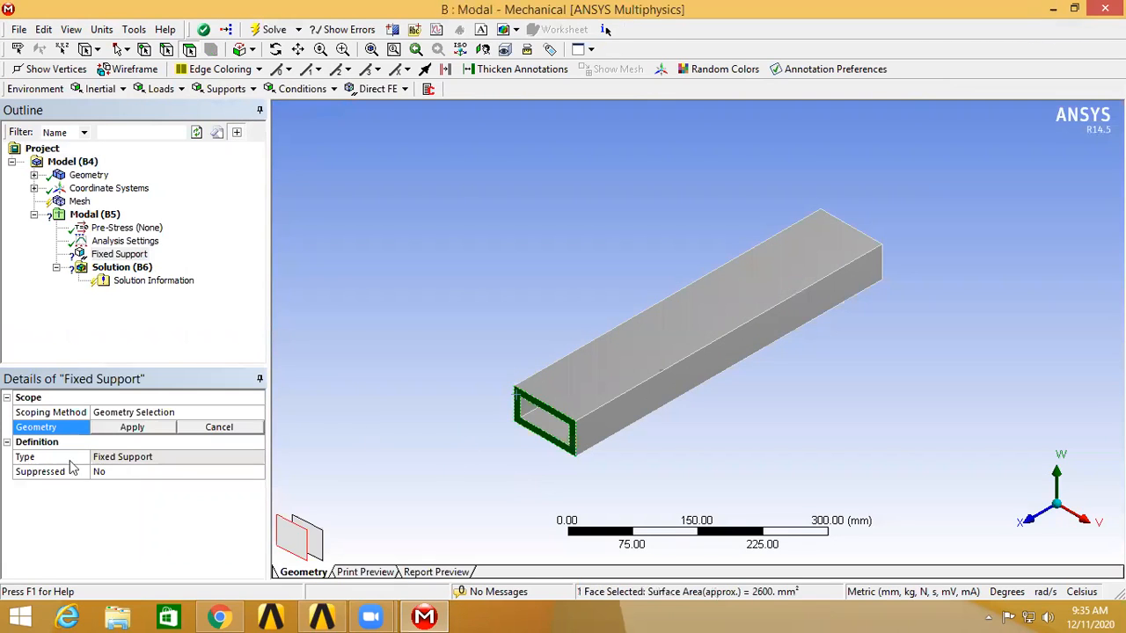
{"action": "left_click", "coordinate": [125, 428]}
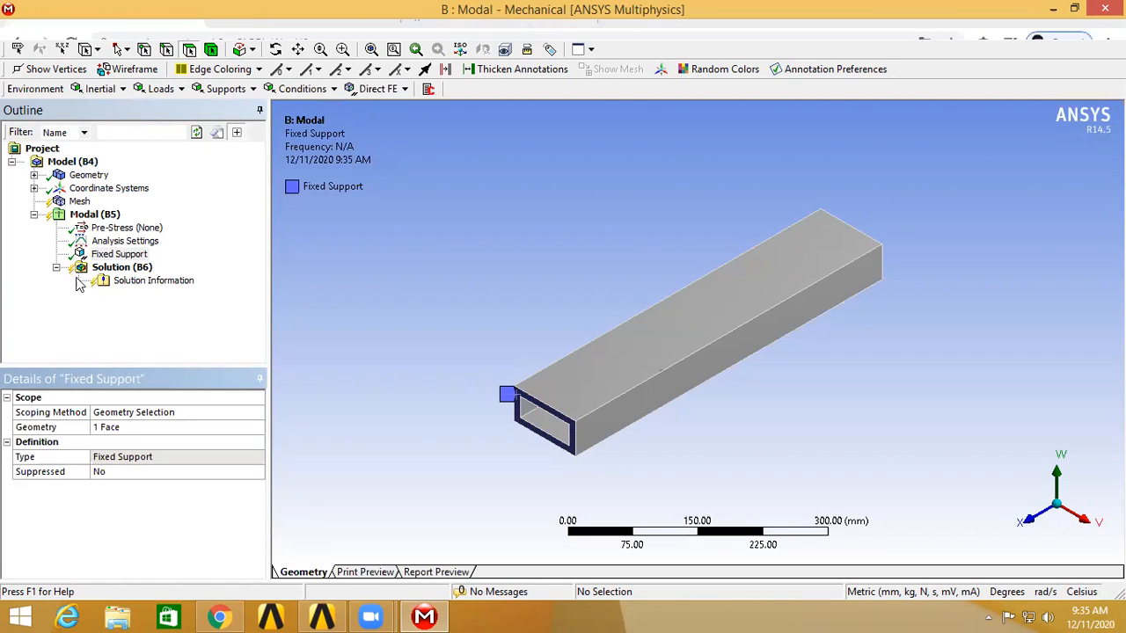
Solve the modal analysis and display the beam's mesh.
{"action": "left_click", "coordinate": [266, 31]}
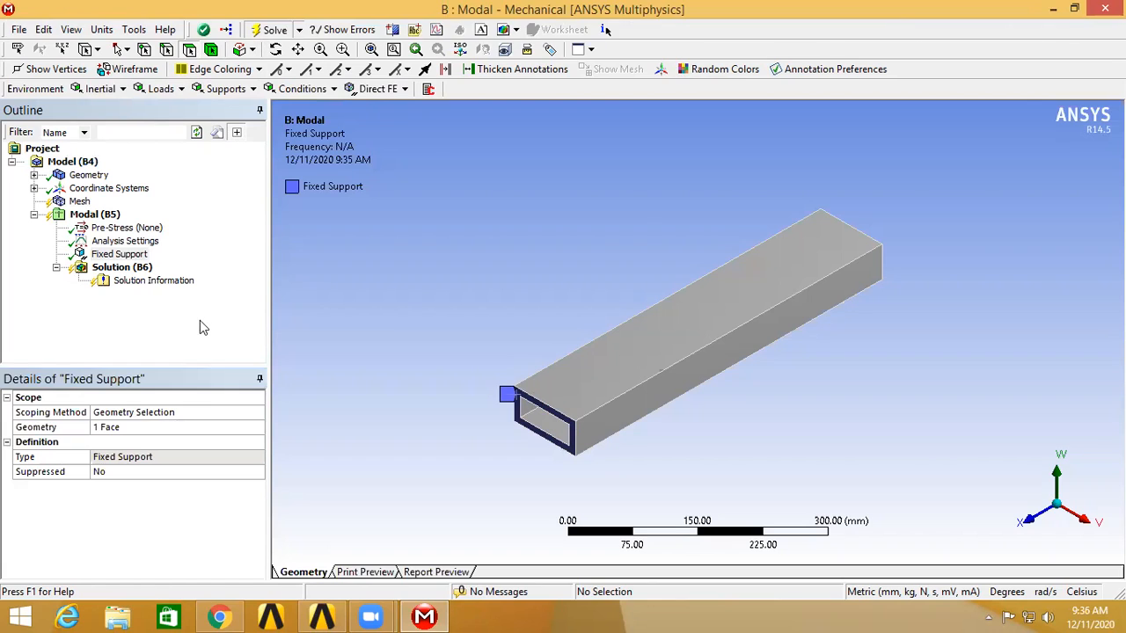
{"action": "left_click", "coordinate": [79, 203]}
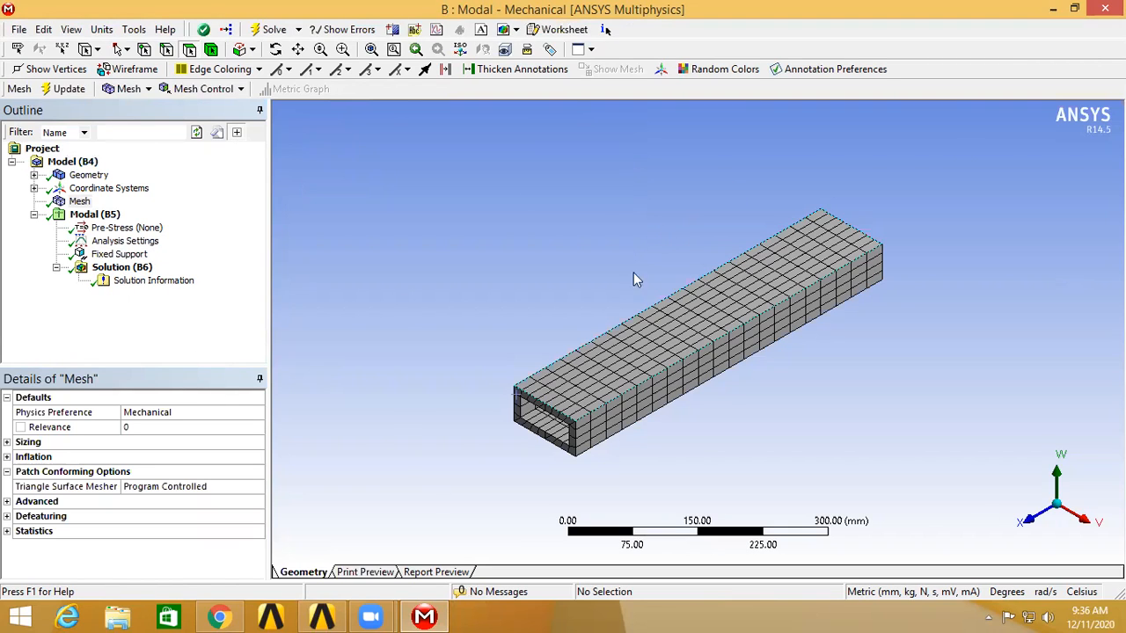
Create mode shape results for all six modes from the solution's frequency graph and evaluate them.
{"action": "left_click", "coordinate": [132, 268]}
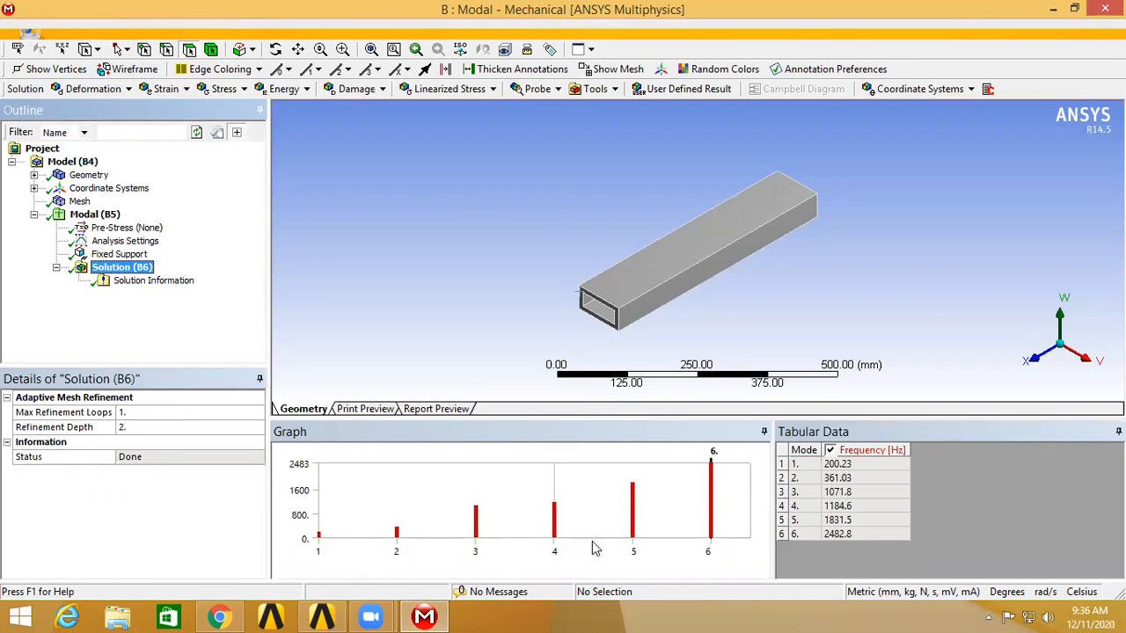
{"action": "left_click", "coordinate": [732, 517]}
{"action": "left_click_drag", "start_coordinate": [733, 517], "coordinate": [312, 535]}
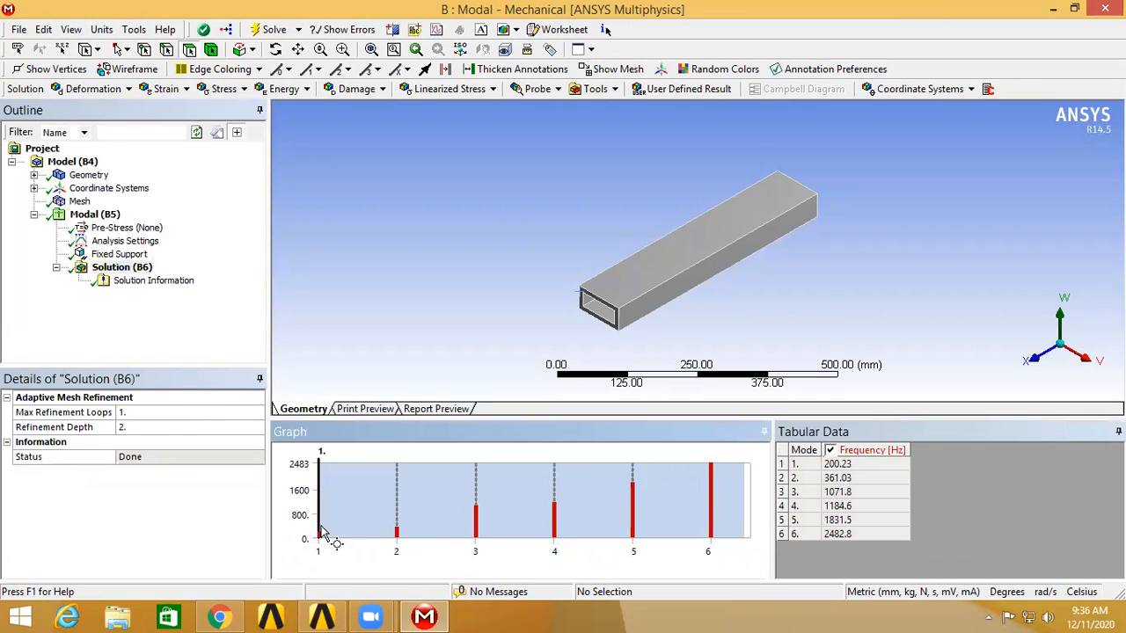
{"action": "left_click_drag", "start_coordinate": [737, 523], "coordinate": [298, 542]}
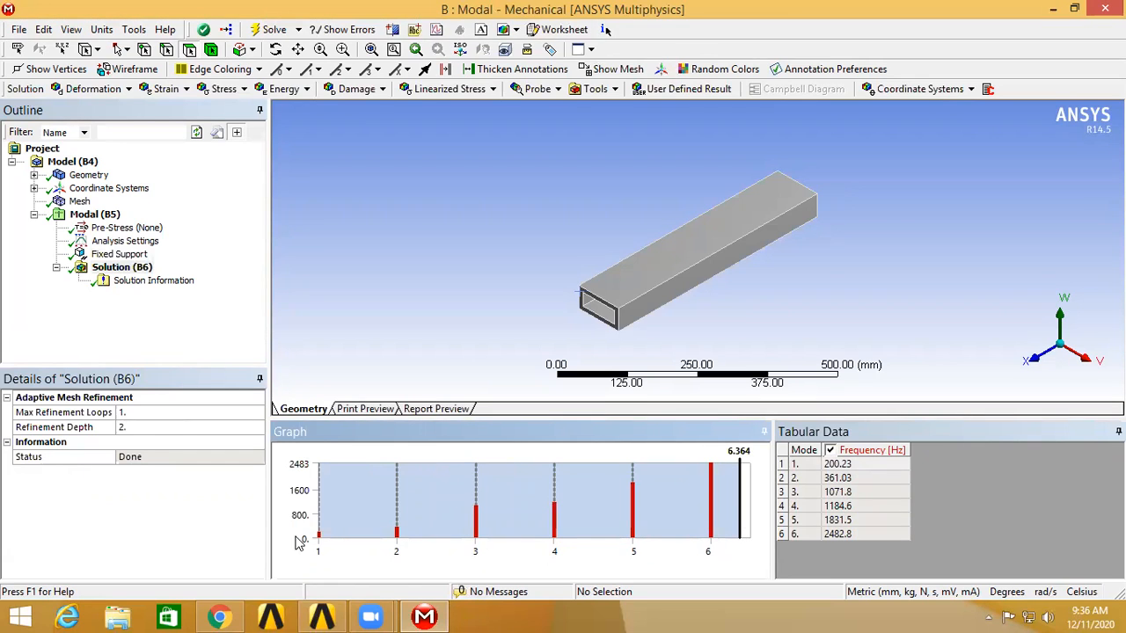
{"action": "right_click", "coordinate": [339, 531]}
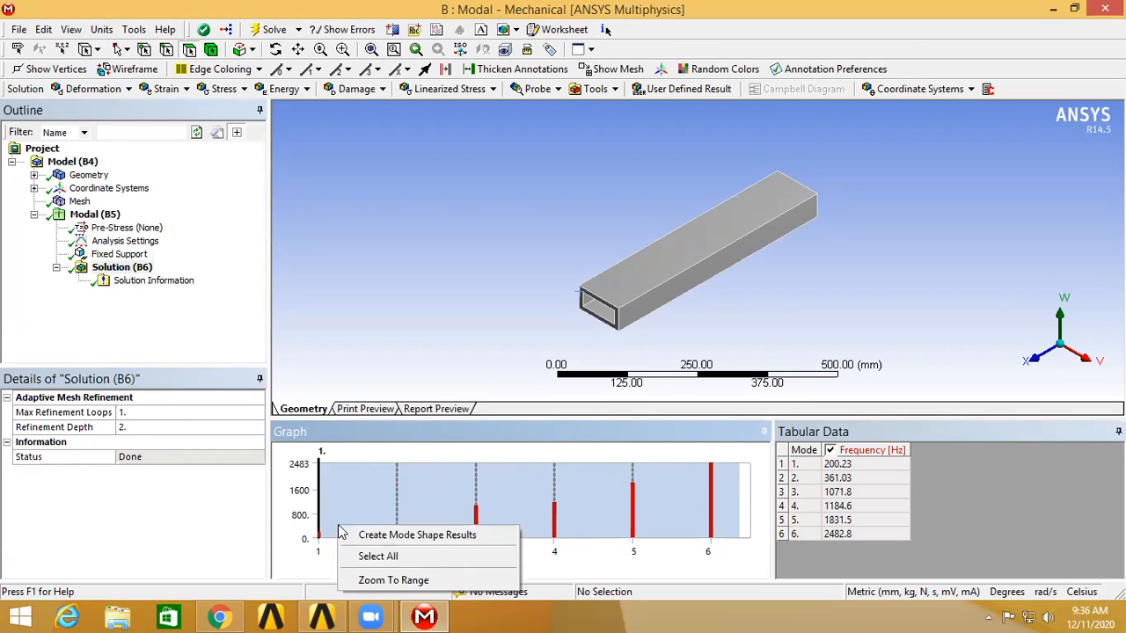
{"action": "left_click", "coordinate": [384, 536]}
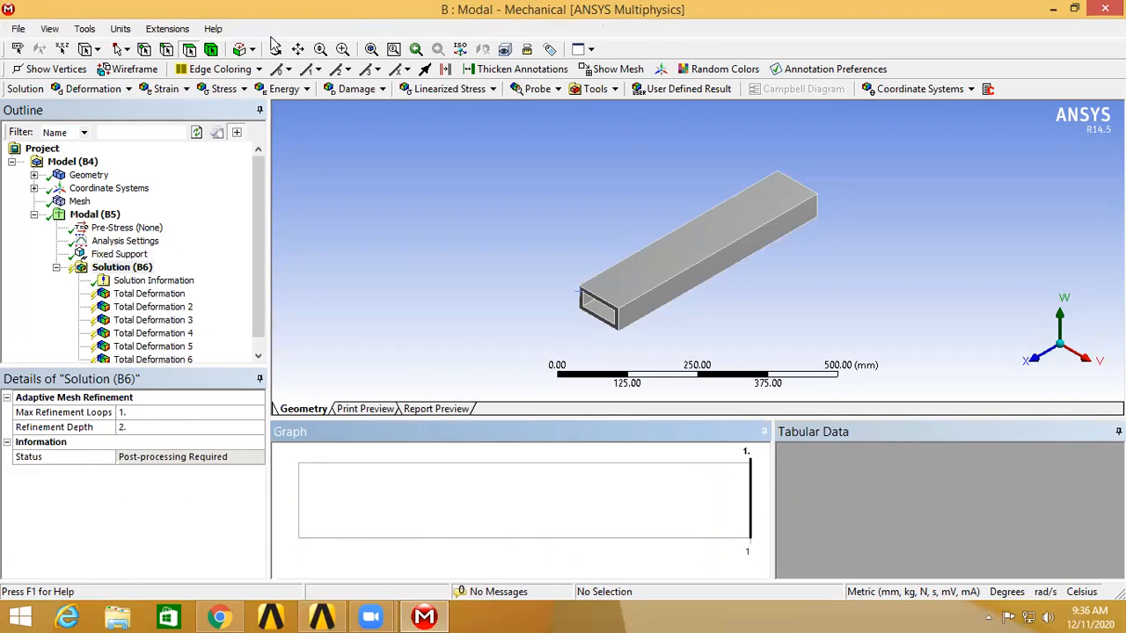
{"action": "left_click", "coordinate": [268, 29]}
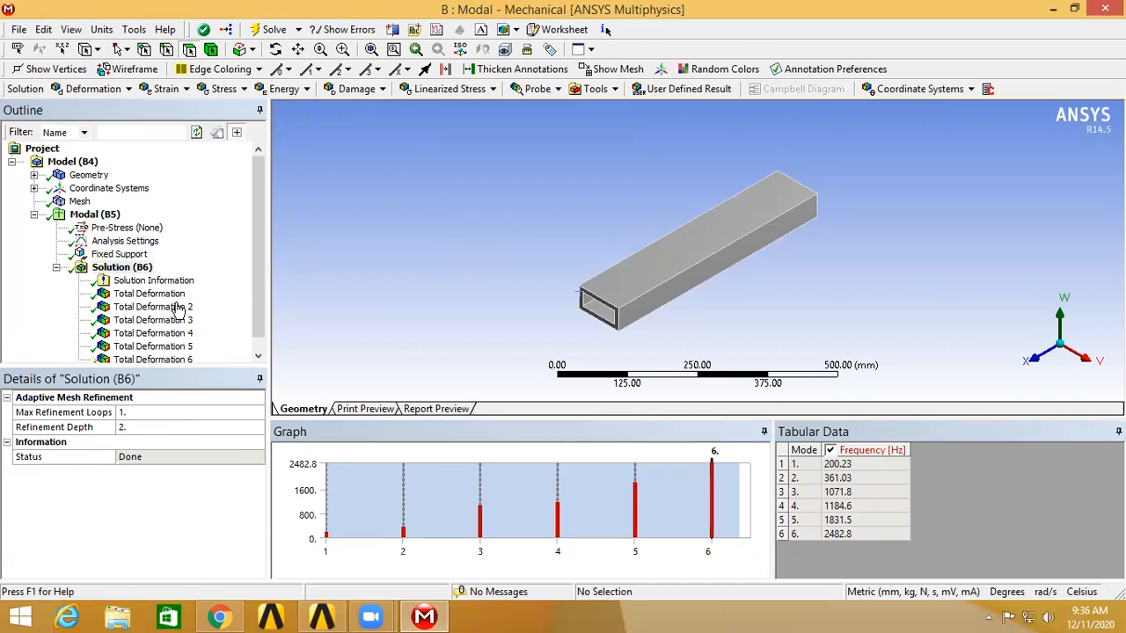
Examine the total deformation results of modes 1 to 6 one after another.
{"action": "left_click", "coordinate": [157, 295]}
{"action": "left_click", "coordinate": [162, 307]}
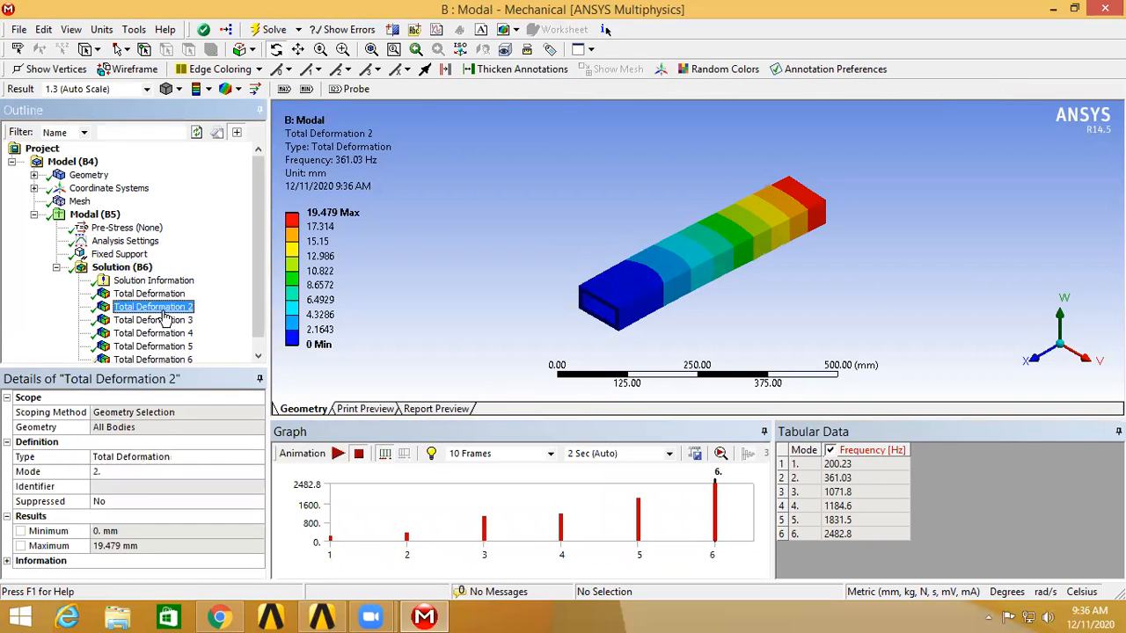
{"action": "left_click", "coordinate": [173, 322]}
{"action": "left_click", "coordinate": [172, 334]}
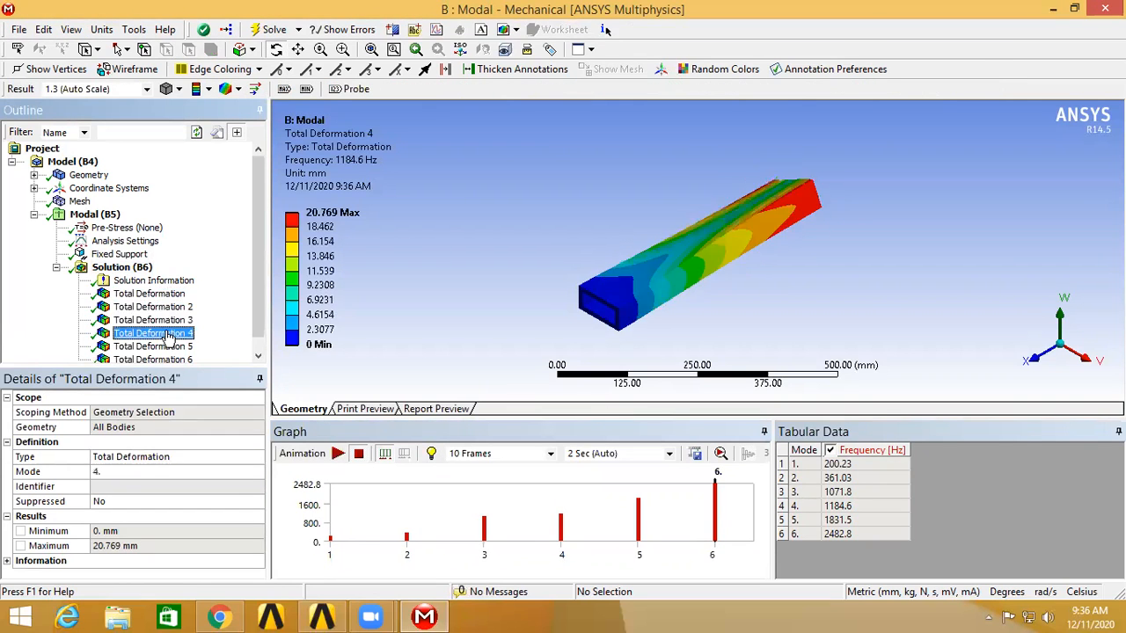
{"action": "left_click", "coordinate": [173, 348]}
{"action": "left_click", "coordinate": [180, 359]}
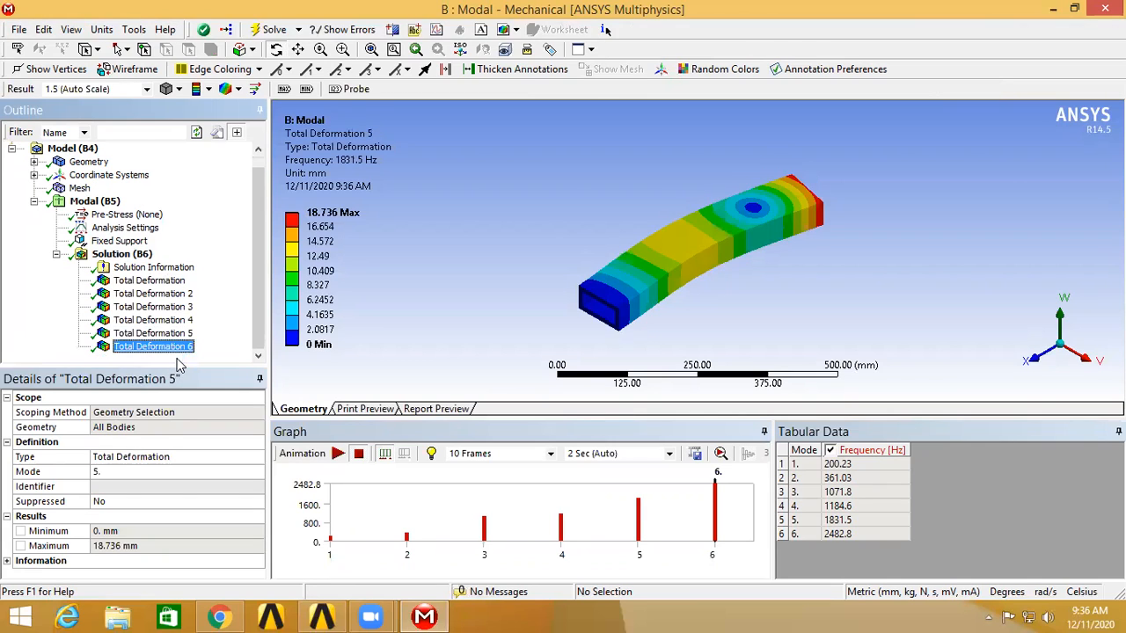
Compare the frequencies and deformed shapes of the first three modes.
{"action": "left_click", "coordinate": [151, 281]}
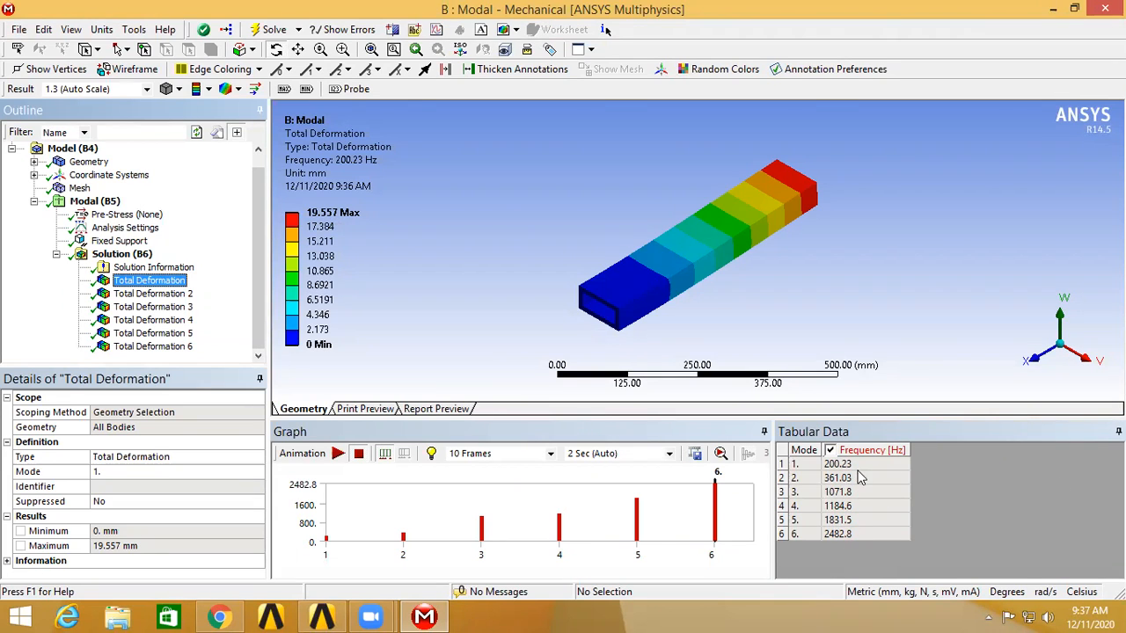
{"action": "left_click", "coordinate": [184, 298]}
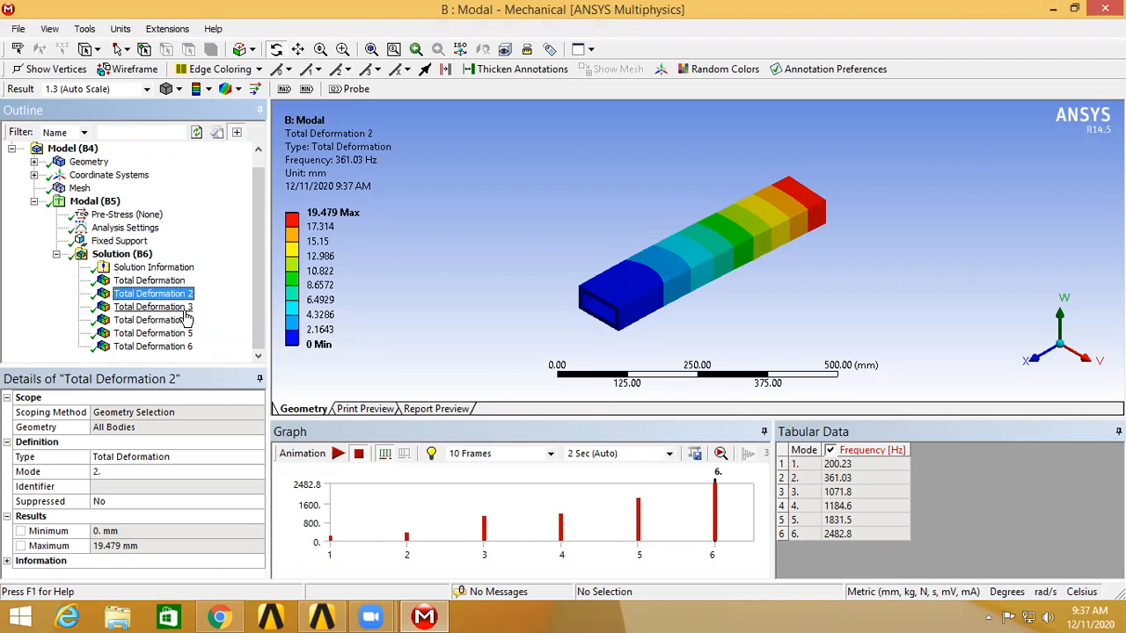
{"action": "left_click", "coordinate": [185, 308]}
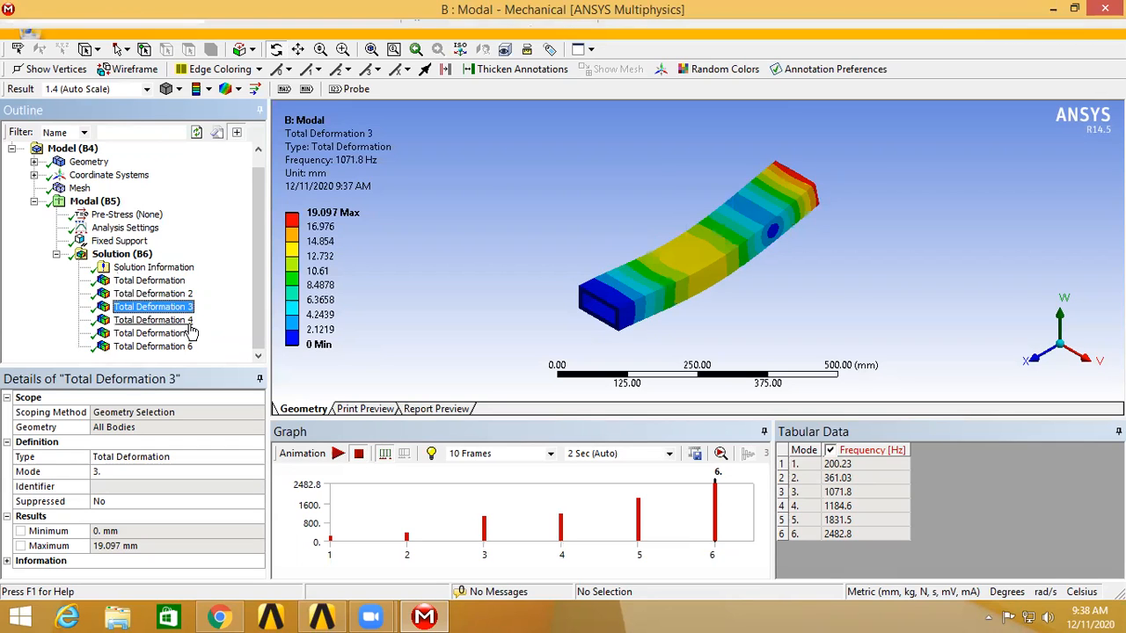
Play the animation of the first mode's total deformation and stop it.
{"action": "left_click", "coordinate": [154, 281]}
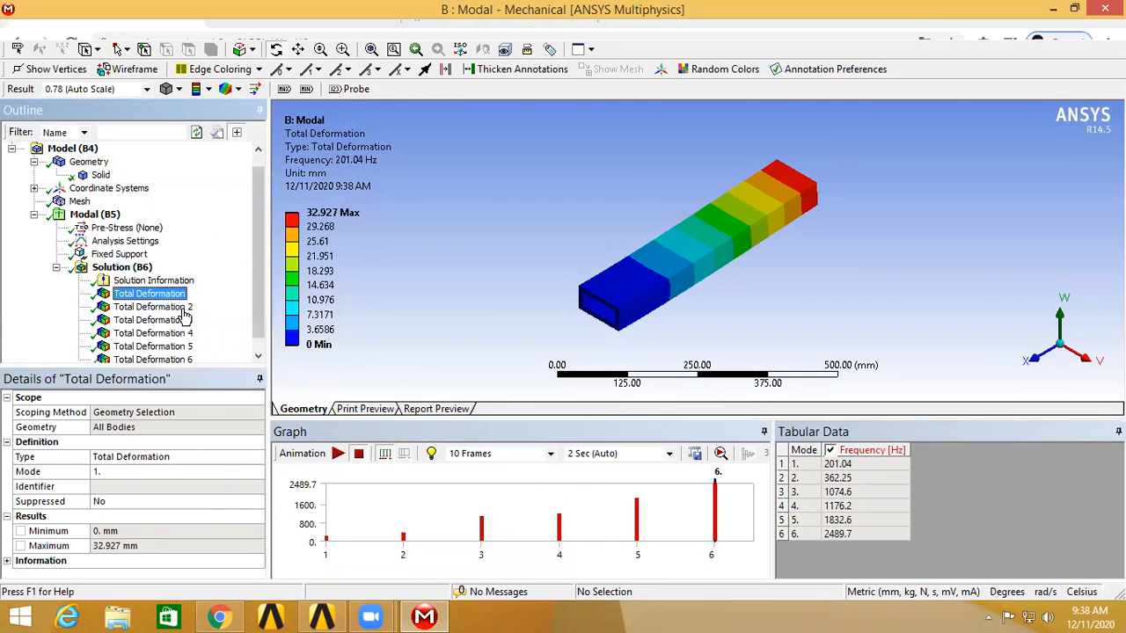
{"action": "left_click", "coordinate": [338, 453]}
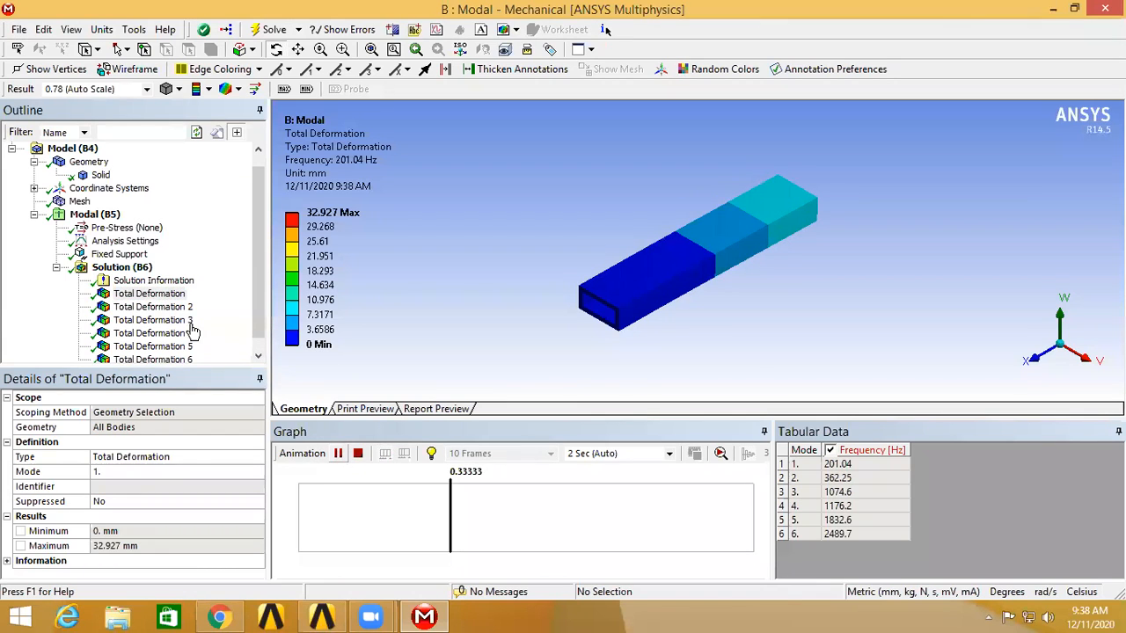
{"action": "left_click", "coordinate": [358, 454]}
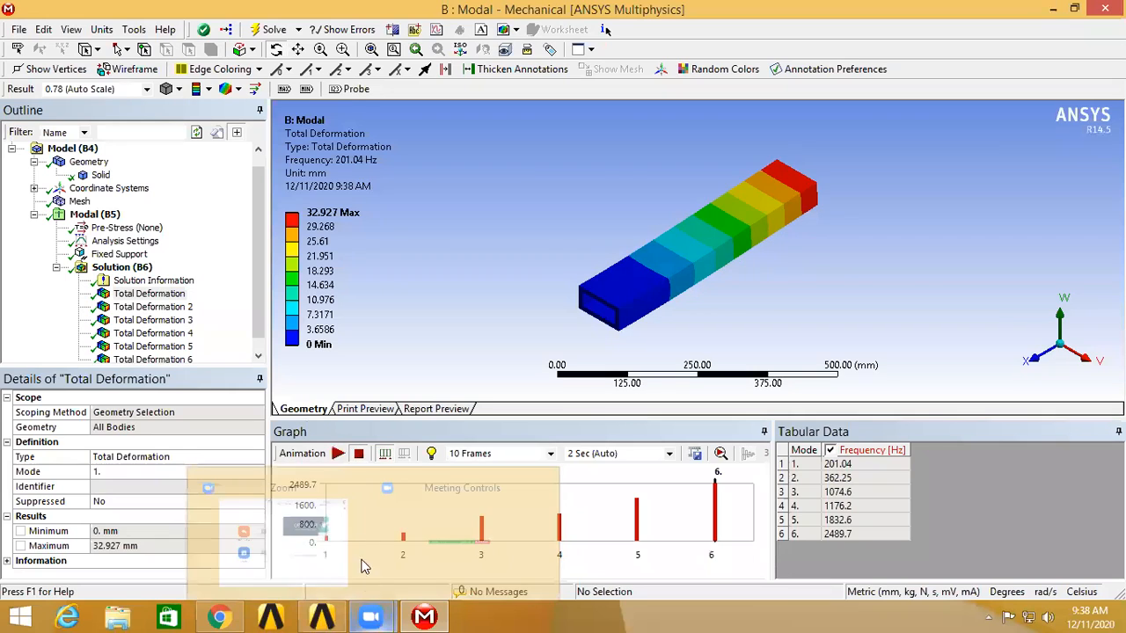